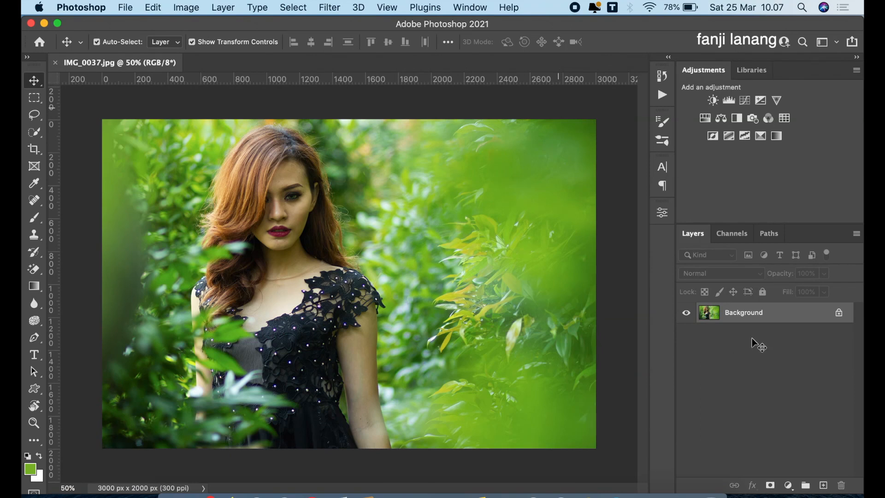
- Duplicate the Background layer and add a Channel Mixer adjustment layer above the copy
left_click_drag(759, 319, 824, 482)
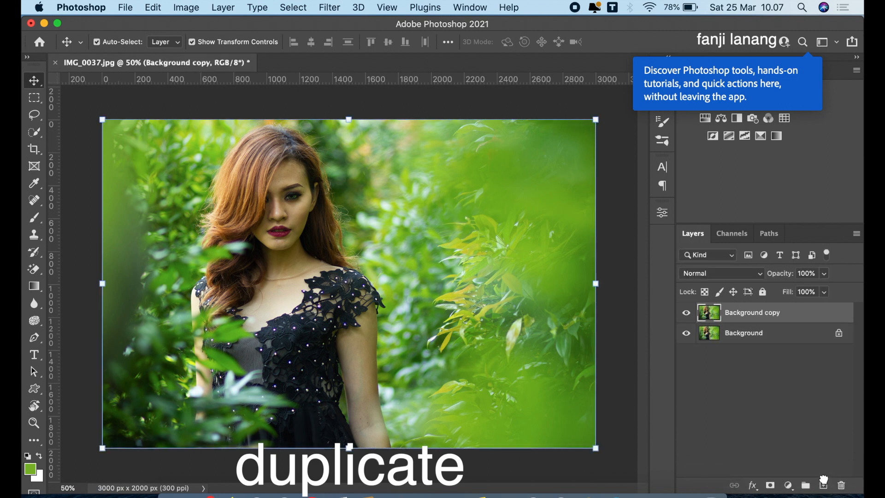
left_click(788, 484)
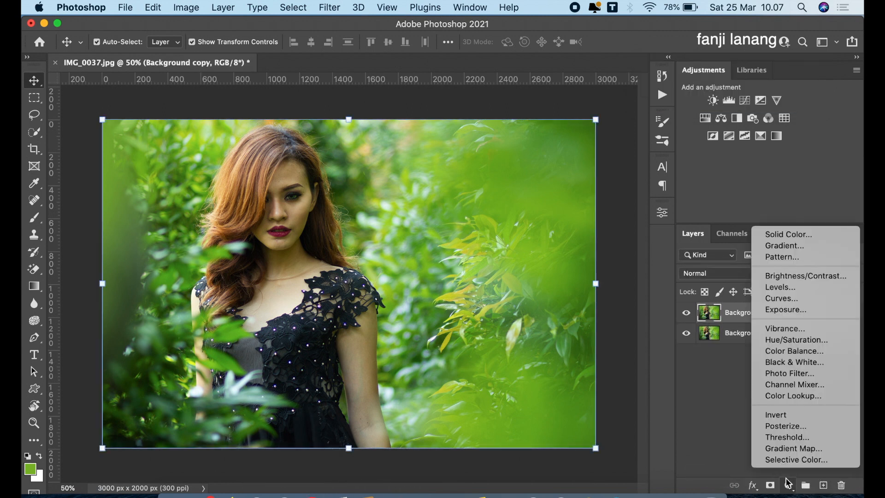
left_click(786, 385)
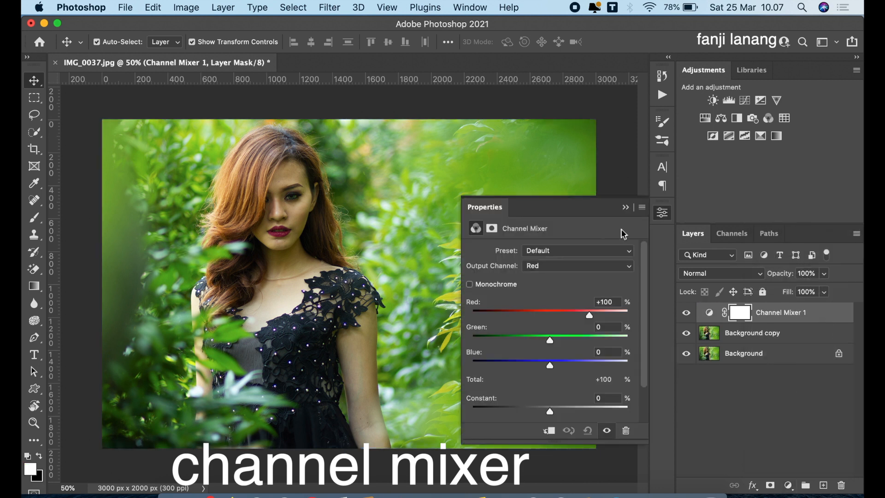
- Raise Green and lower Blue in the Channel Mixer's Blue output channel, and set the adjustment layer's blend mode to Lighten
left_click(589, 266)
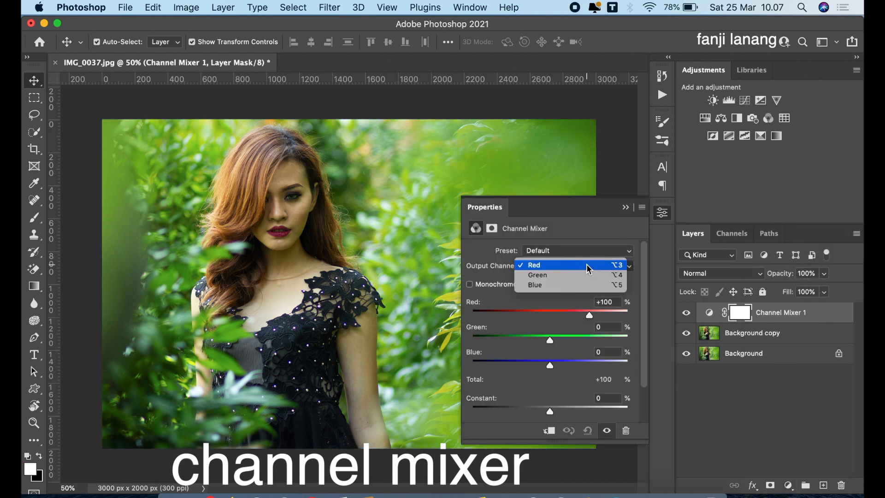
left_click(571, 284)
left_click(586, 340)
left_click_drag(586, 339, 551, 369)
left_click(626, 207)
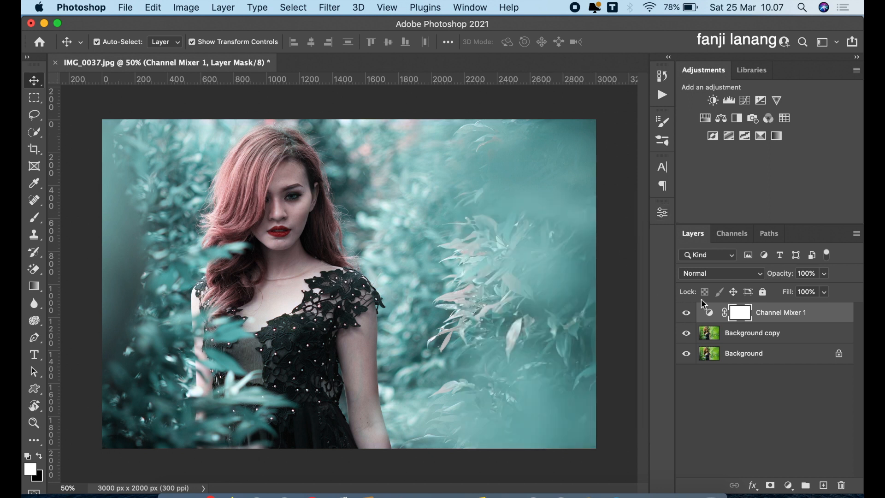
left_click(714, 273)
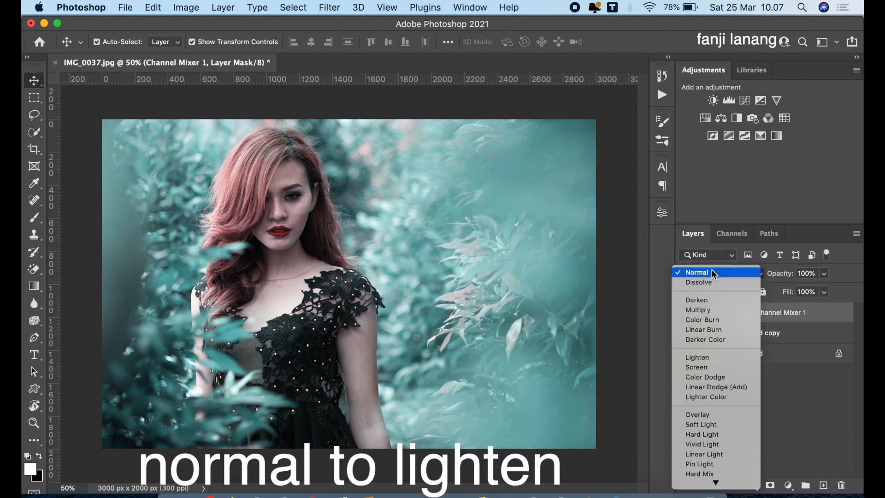
left_click(710, 358)
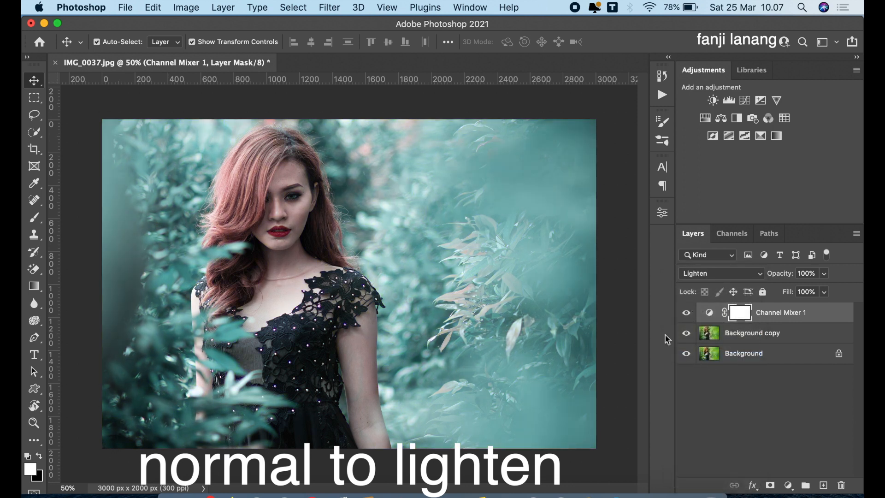
- Add a Selective Color adjustment layer and set its Reds to Cyan -100, Magenta -25, Yellow +50 and Black +15%
left_click(788, 485)
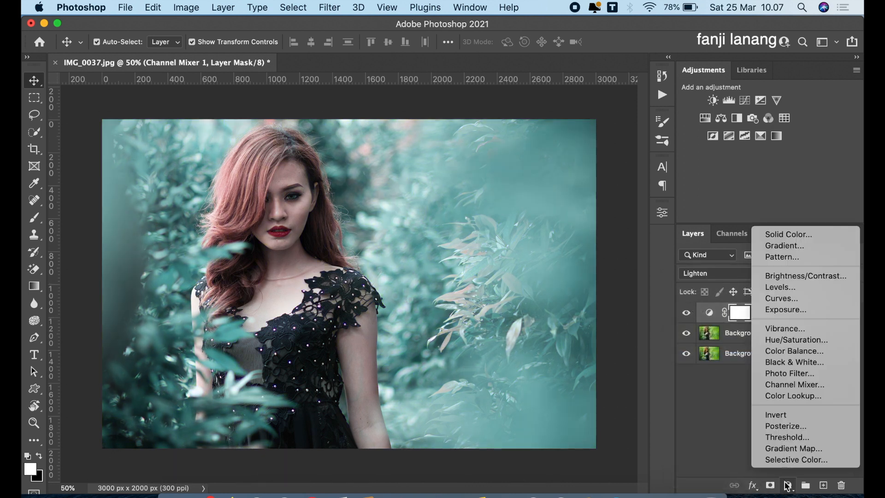
left_click(788, 460)
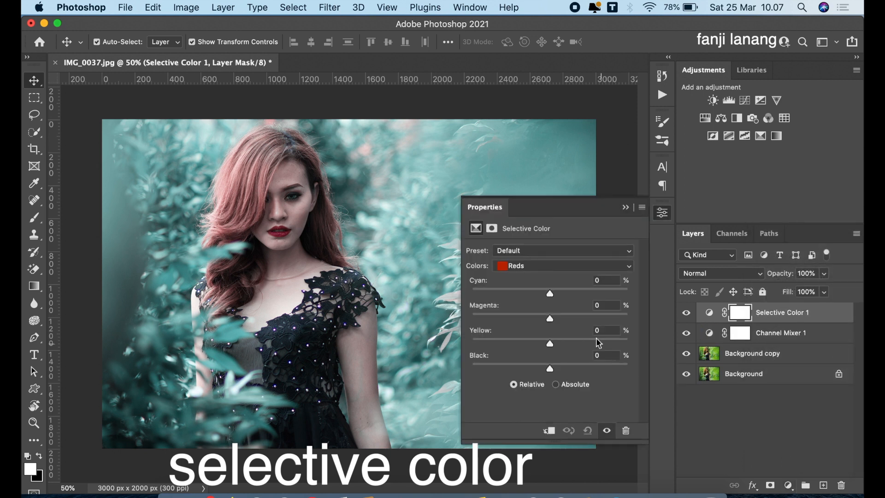
left_click_drag(550, 293, 442, 295)
left_click(530, 317)
left_click_drag(531, 320, 529, 326)
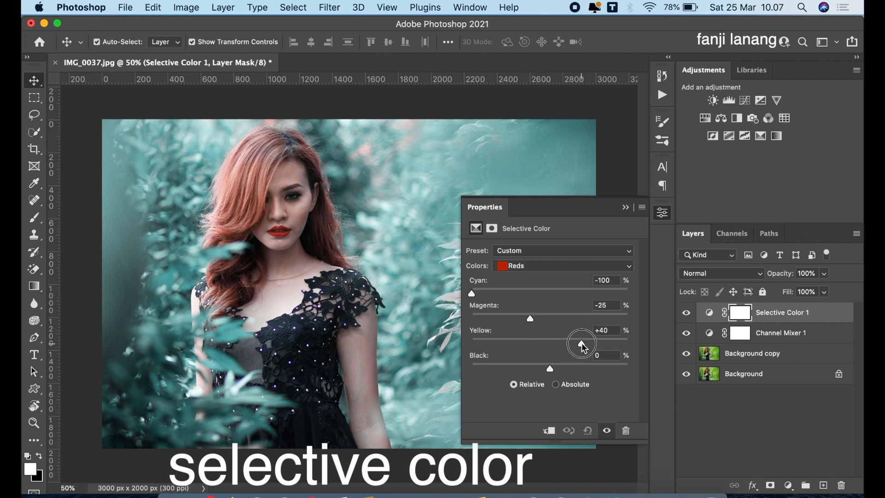
left_click_drag(585, 349, 588, 352)
left_click(562, 368)
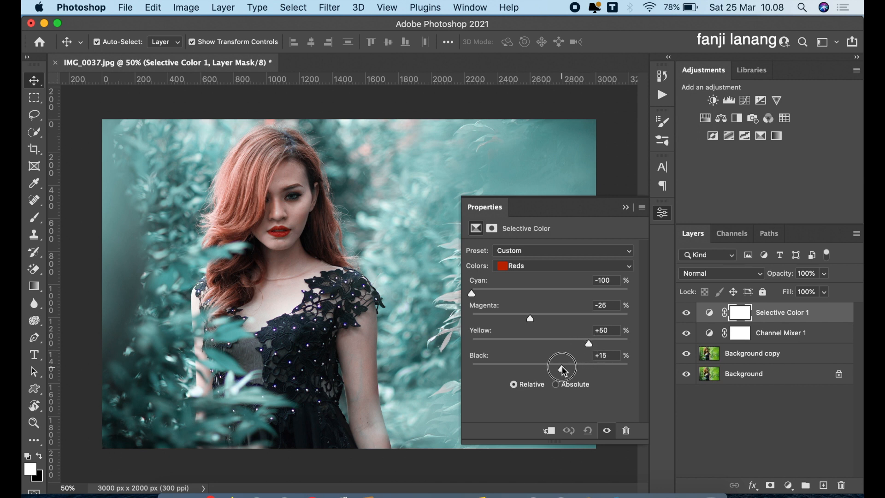
- Set Cyan to -100% for the Yellows in the Selective Color adjustment
left_click(568, 266)
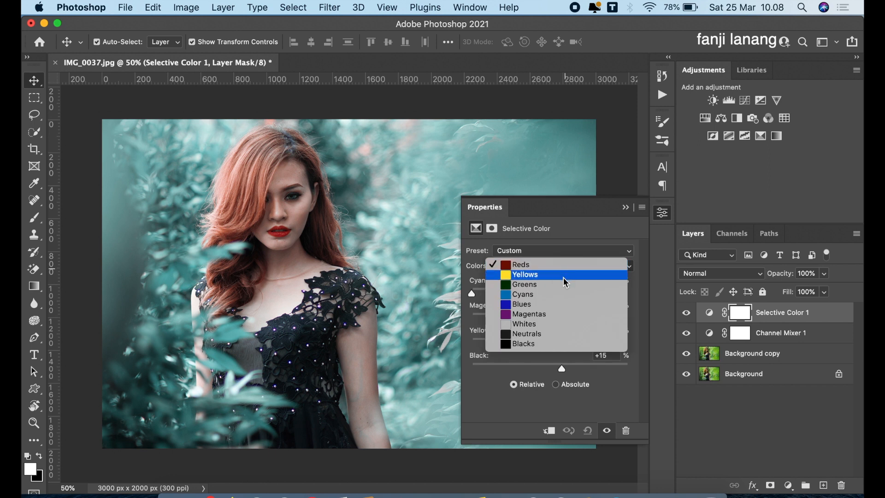
left_click(564, 279)
left_click_drag(550, 292, 428, 300)
- Set the Selective Color Cyans to Cyan +100, Magenta +100, Yellow -97 and Black +100%
left_click(524, 266)
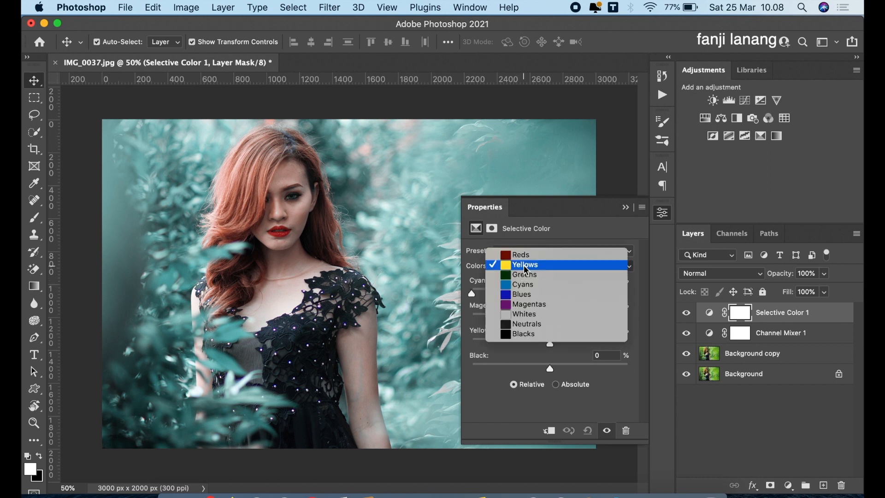
left_click(531, 286)
left_click_drag(548, 293, 653, 305)
left_click_drag(550, 318, 685, 331)
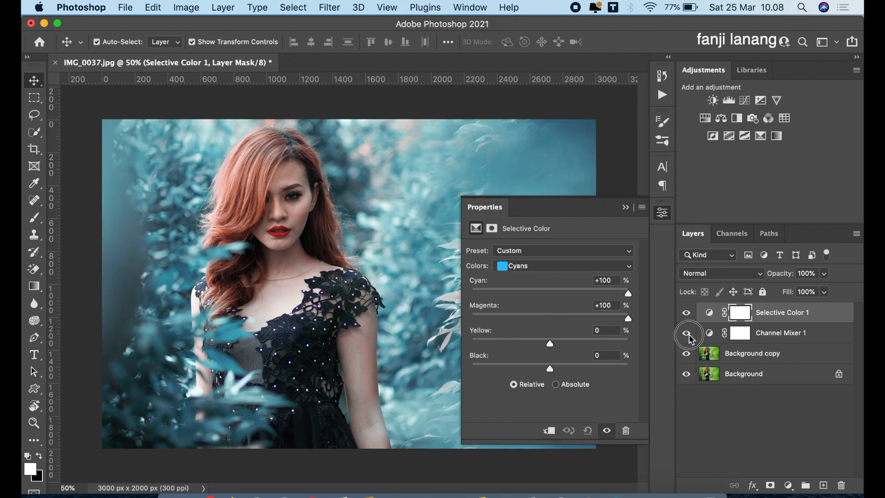
left_click_drag(547, 347, 475, 347)
left_click_drag(556, 371, 677, 371)
left_click(548, 267)
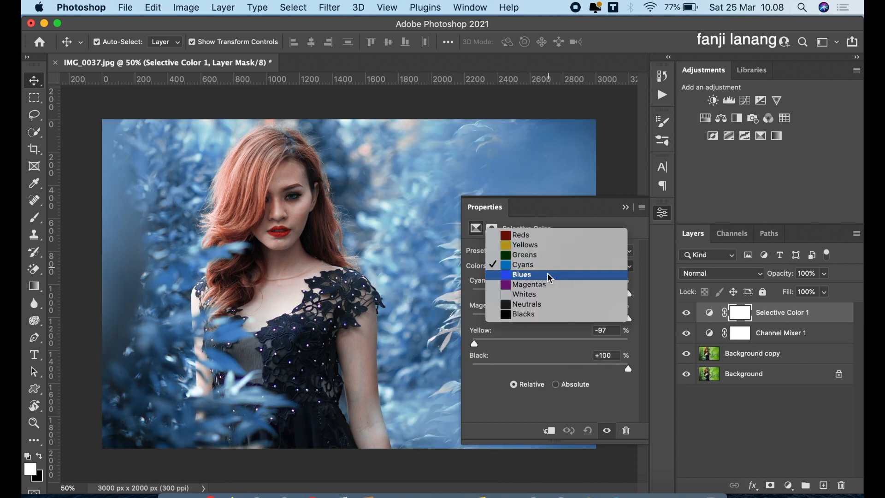
left_click(546, 273)
left_click_drag(585, 367, 554, 385)
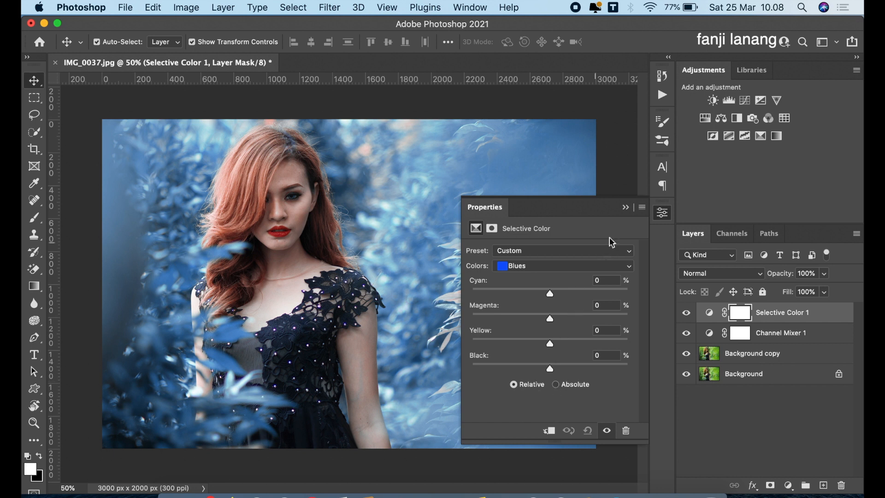
- Set Magenta +5% and Black +5% for the Blacks in the Selective Color adjustment, and collapse its properties
left_click(552, 264)
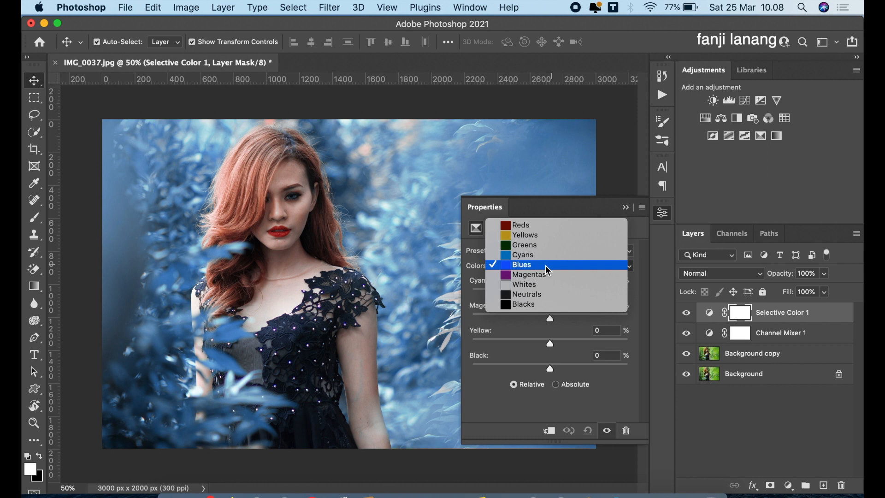
left_click(550, 305)
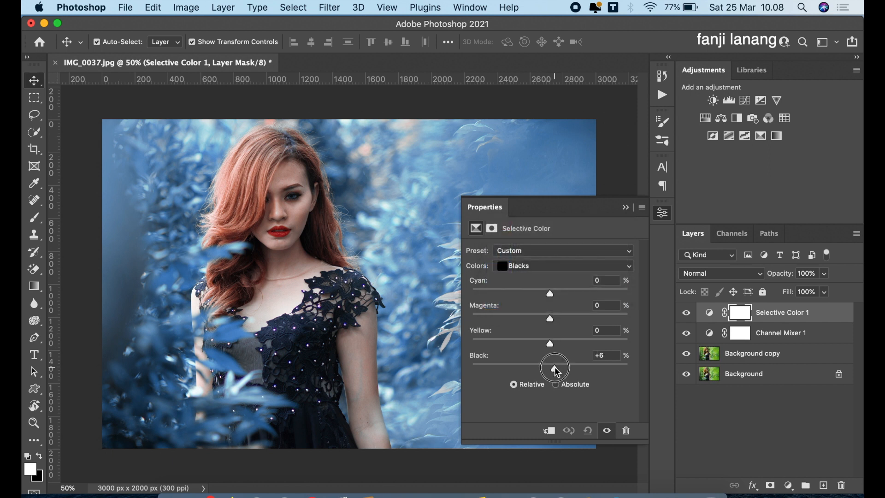
left_click_drag(554, 366, 553, 376)
left_click_drag(556, 323, 558, 324)
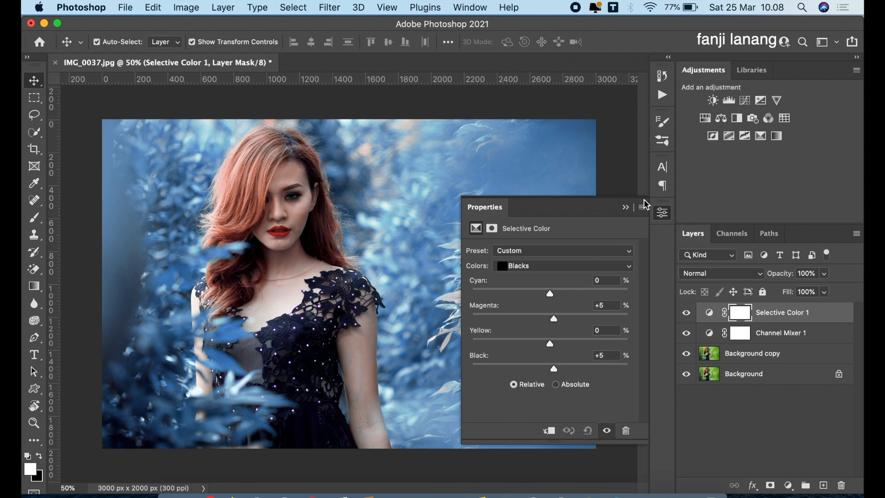
left_click(627, 207)
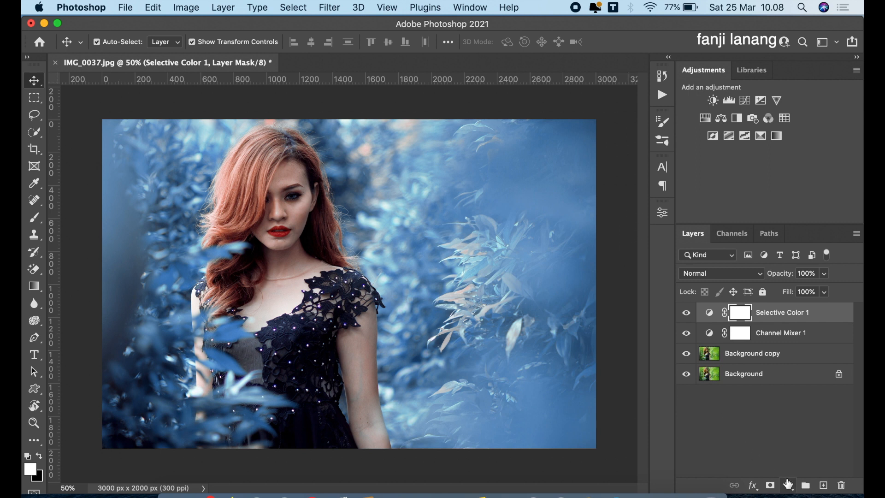
- Add a second Selective Color adjustment layer and set Cyan, Magenta, Yellow and Black all to +100% for its Cyans
left_click(788, 483)
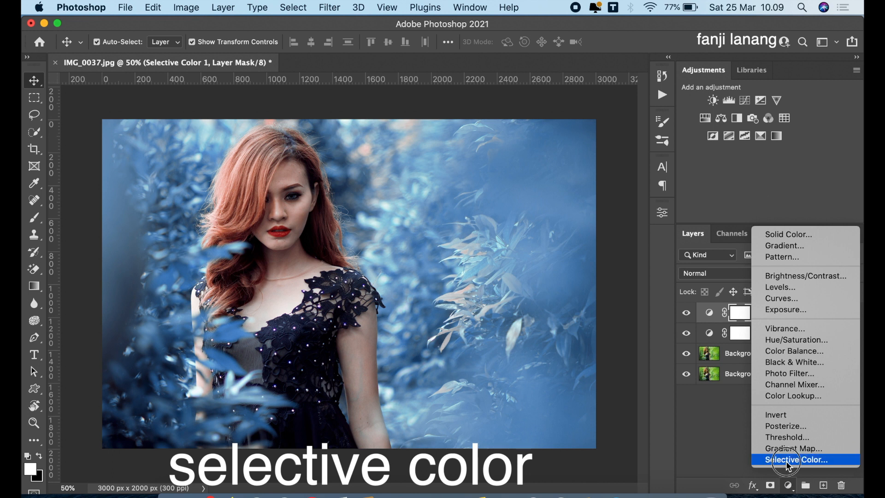
left_click(789, 459)
left_click(544, 266)
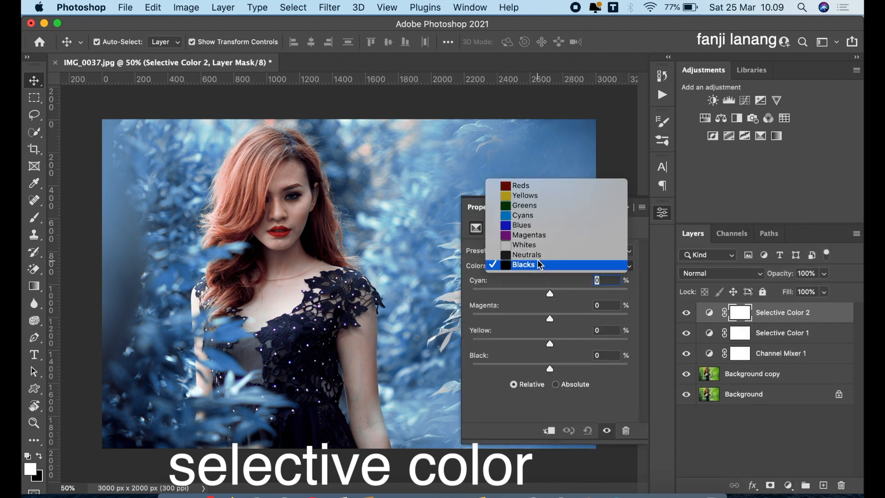
left_click(533, 216)
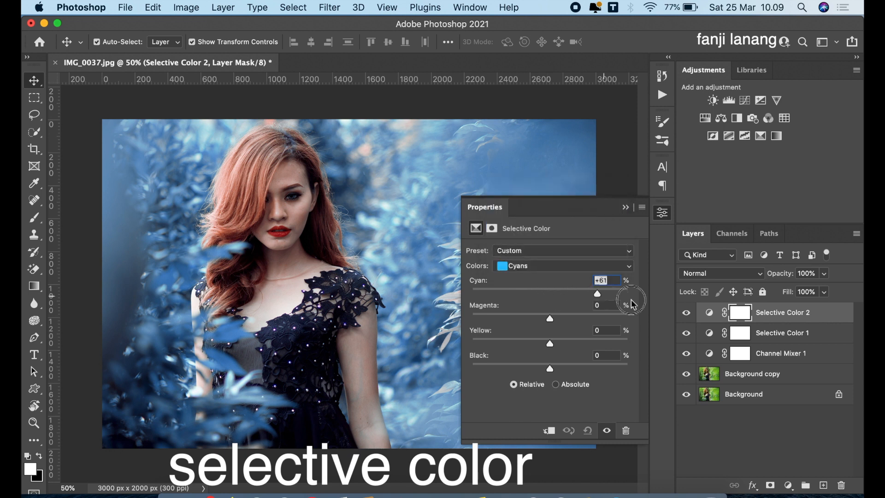
type("100")
key("Return")
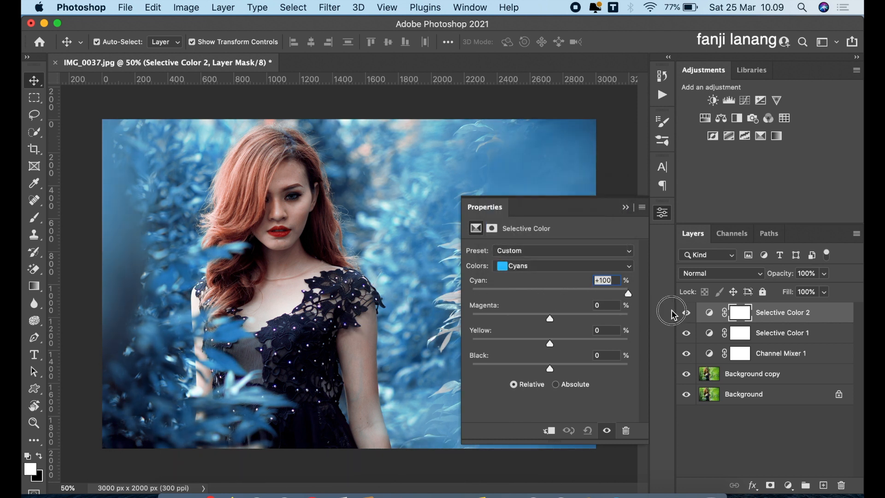
left_click_drag(549, 318, 628, 318)
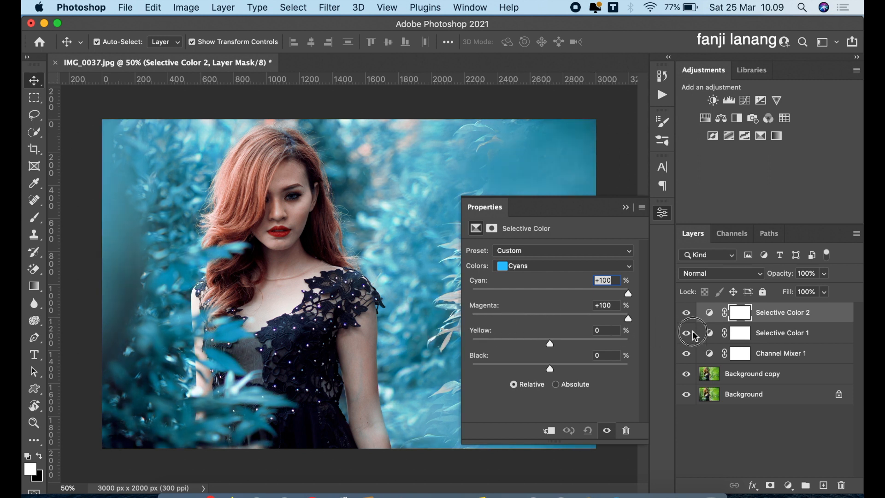
left_click(686, 333)
left_click_drag(549, 343, 675, 349)
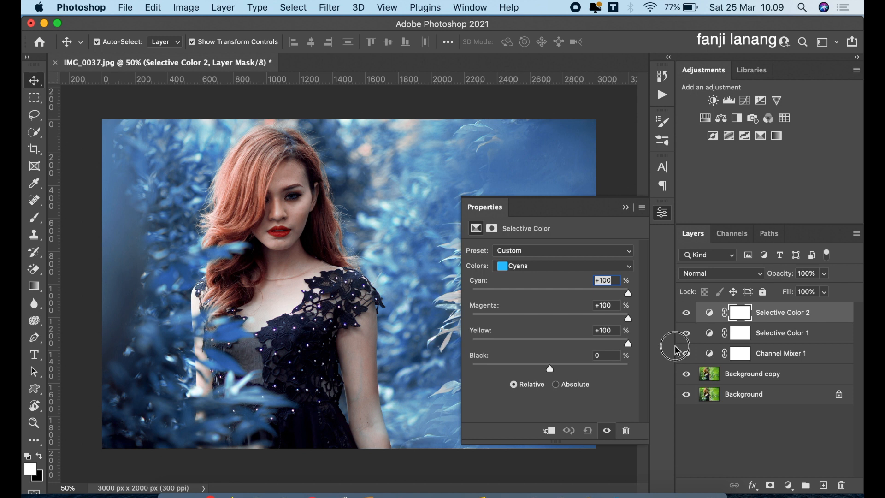
left_click_drag(549, 368, 649, 374)
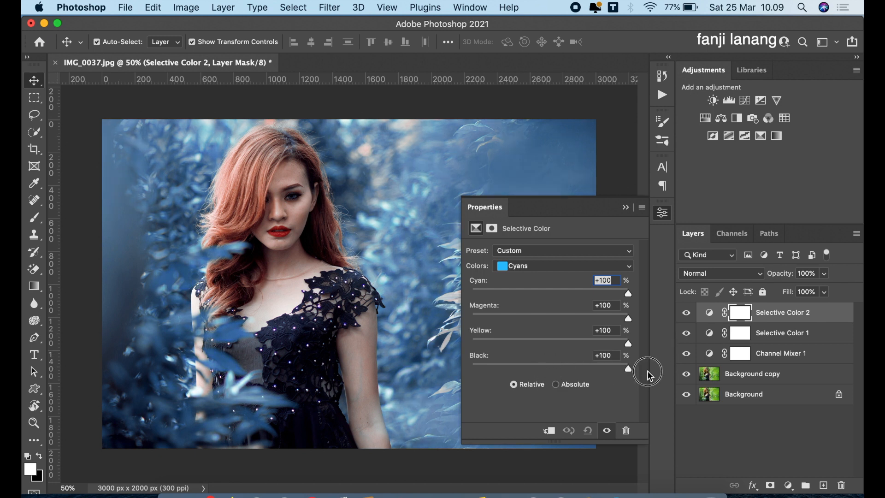
key("ctrl+z")
key("ctrl+shift+z")
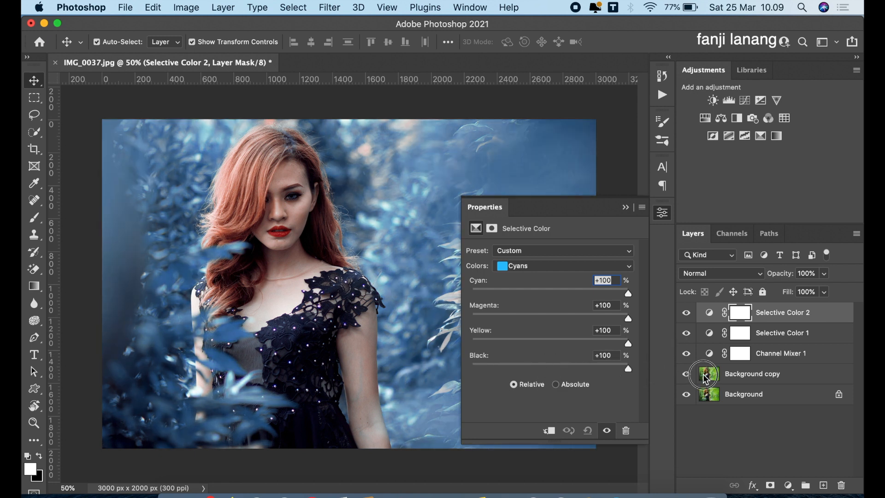
- Set the second Selective Color layer's Blues to Cyan +100, Magenta -20, Yellow -19 and Black +31%, and collapse its properties
left_click(543, 268)
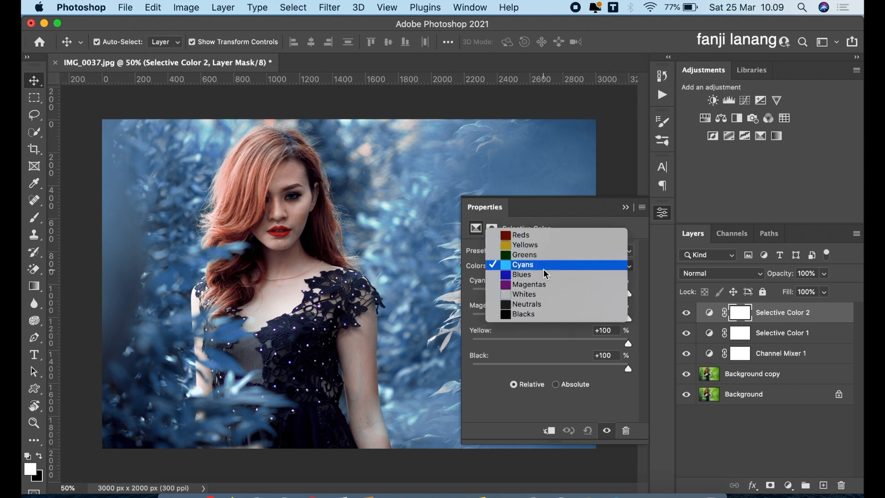
left_click(545, 275)
left_click_drag(553, 368, 576, 376)
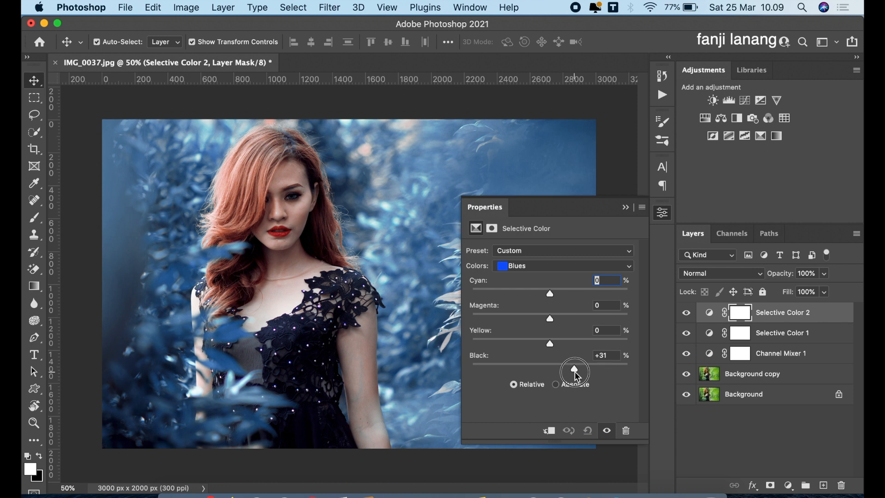
left_click_drag(549, 342, 513, 342)
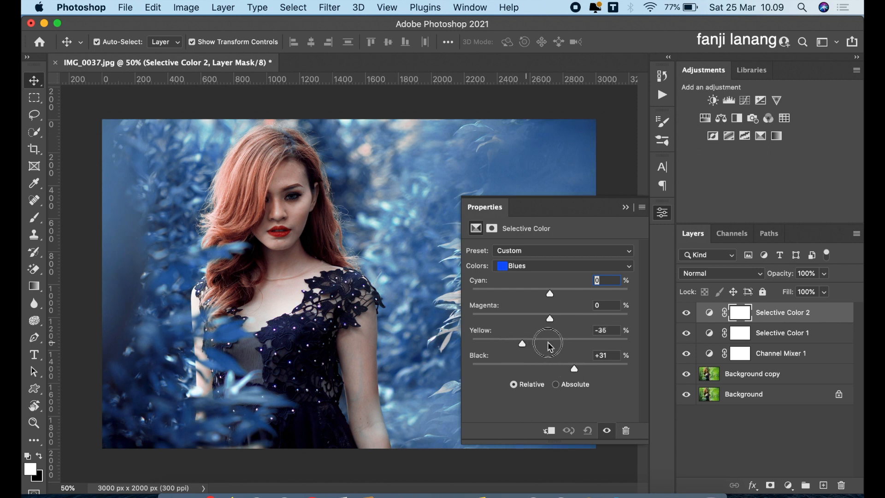
left_click_drag(620, 342, 535, 363)
left_click_drag(550, 317, 534, 342)
left_click_drag(550, 293, 682, 311)
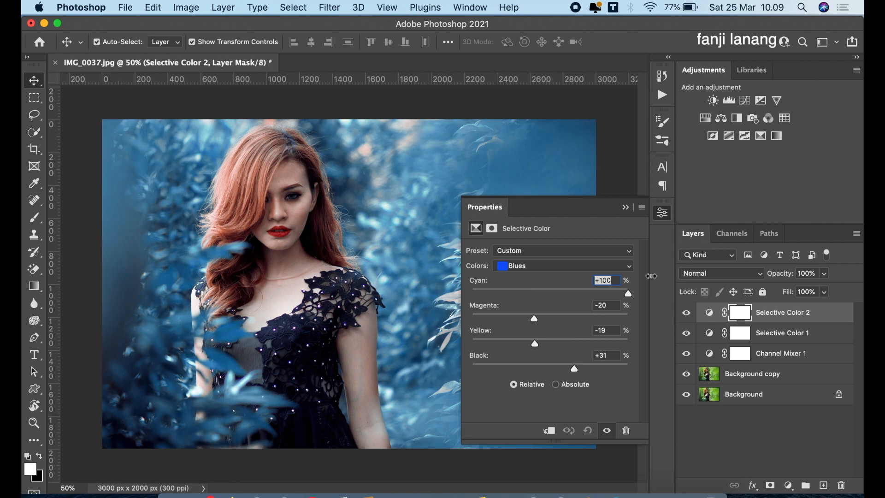
left_click(628, 208)
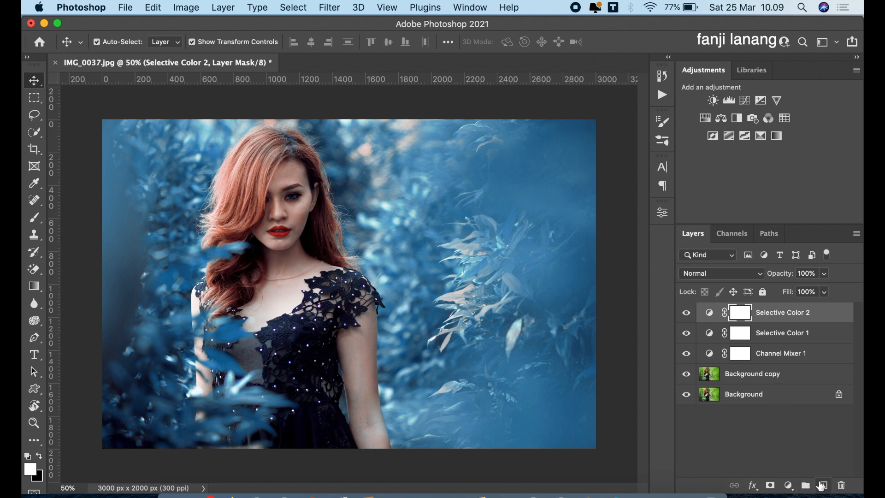
- Add an empty layer above the second Selective Color adjustment and activate the Gradient tool
left_click(823, 485)
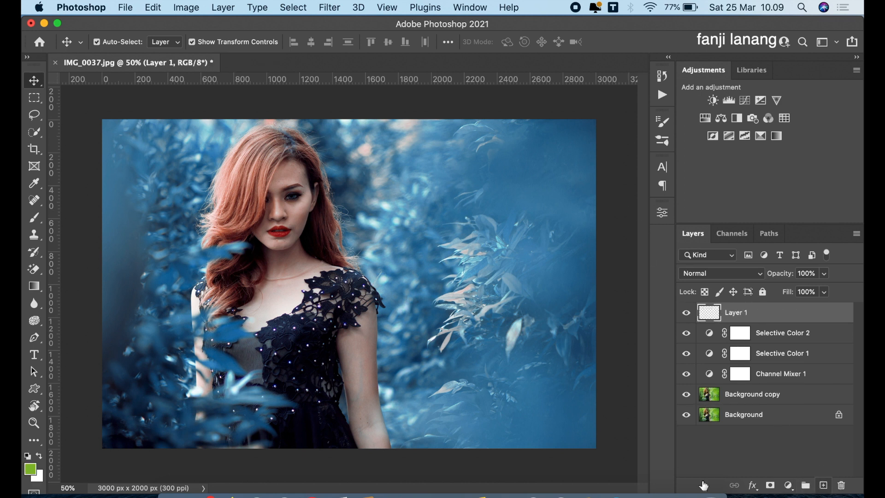
left_click(37, 286)
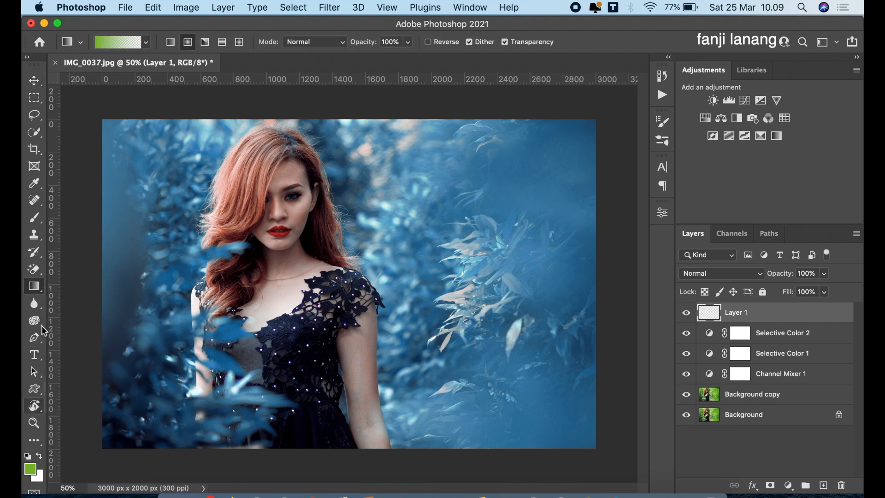
left_click(35, 285)
left_click(56, 287)
- Set the foreground colour to bright orange #ffaf31
left_click(31, 469)
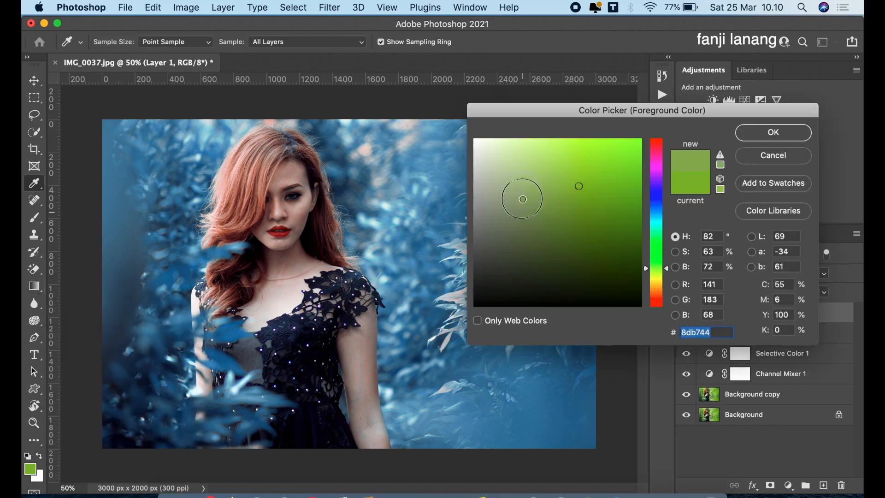
left_click(504, 140)
left_click_drag(657, 172, 657, 289)
left_click(609, 139)
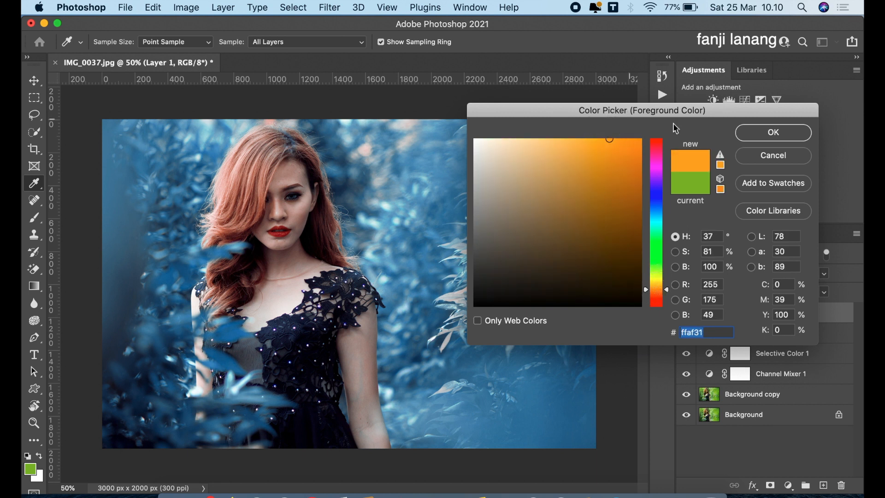
left_click(746, 130)
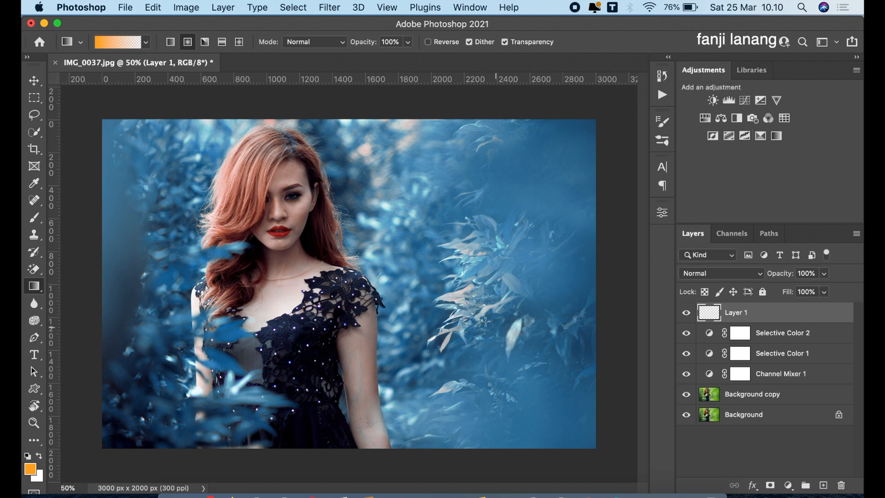
- Draw a radial orange-to-transparent gradient from above the photo's upper edge down into the background, and set its layer's blend mode to Screen
key("super+minus")
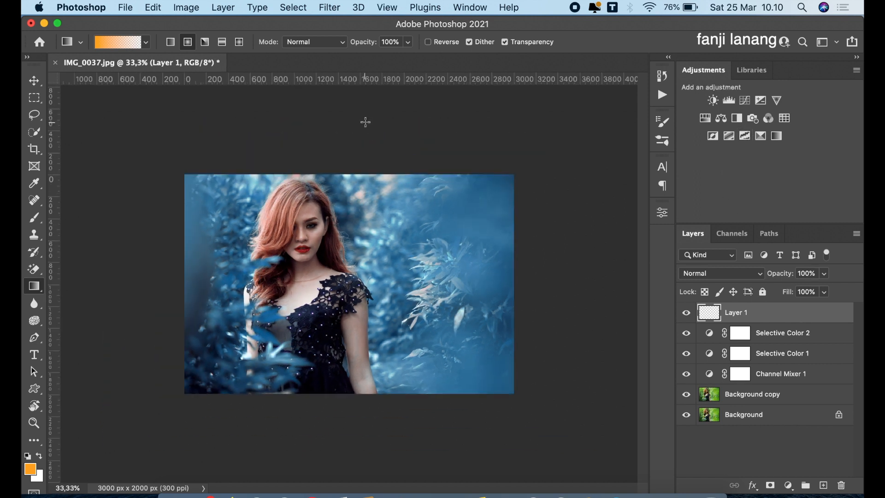
left_click_drag(364, 121, 364, 255)
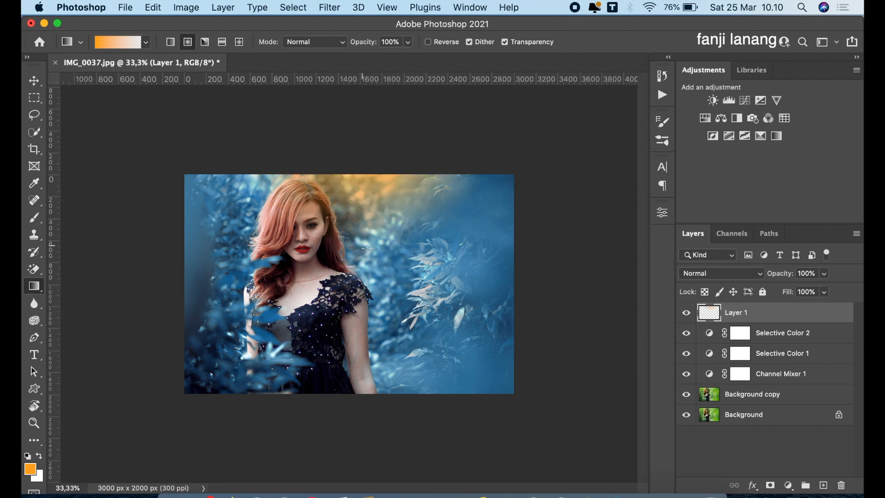
left_click(696, 273)
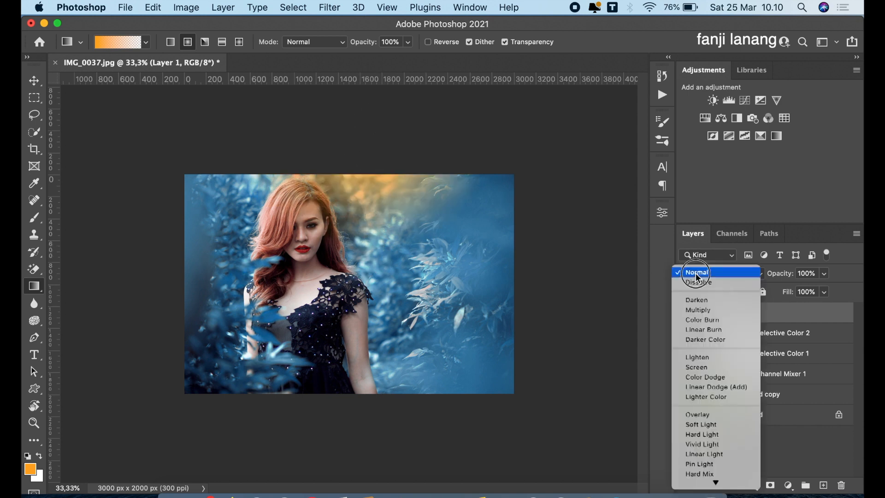
left_click(691, 367)
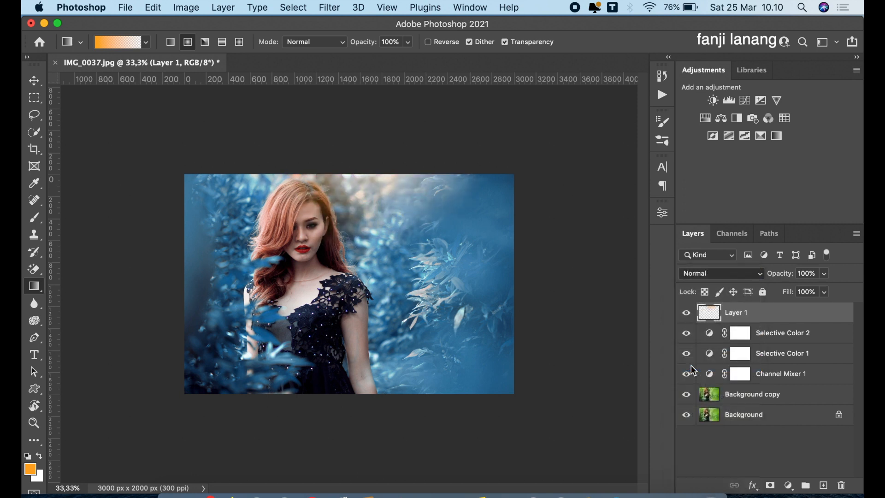
left_click(34, 80)
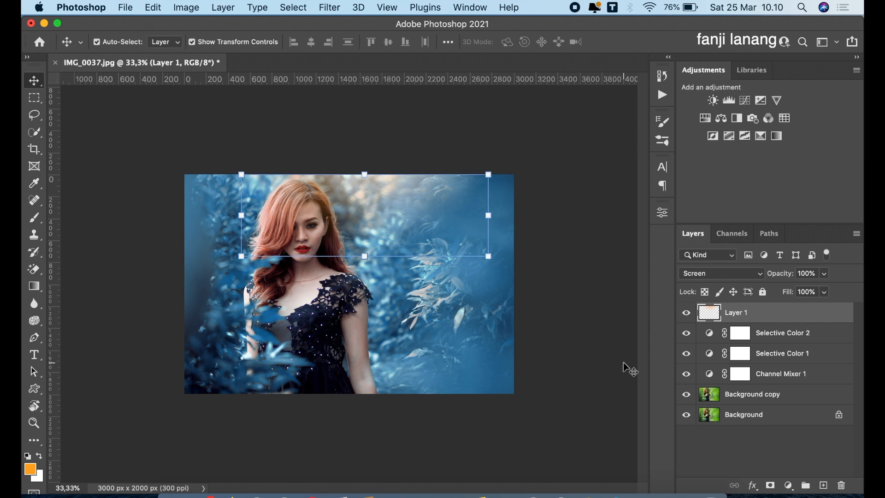
- Add a Curves adjustment layer with an RGB midpoint and the black point shifted slightly inward, and collapse its properties
left_click(788, 484)
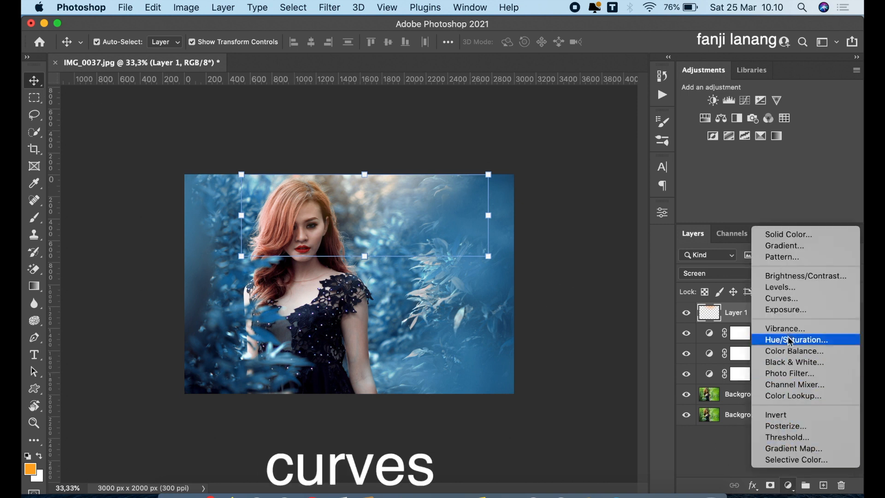
left_click(787, 299)
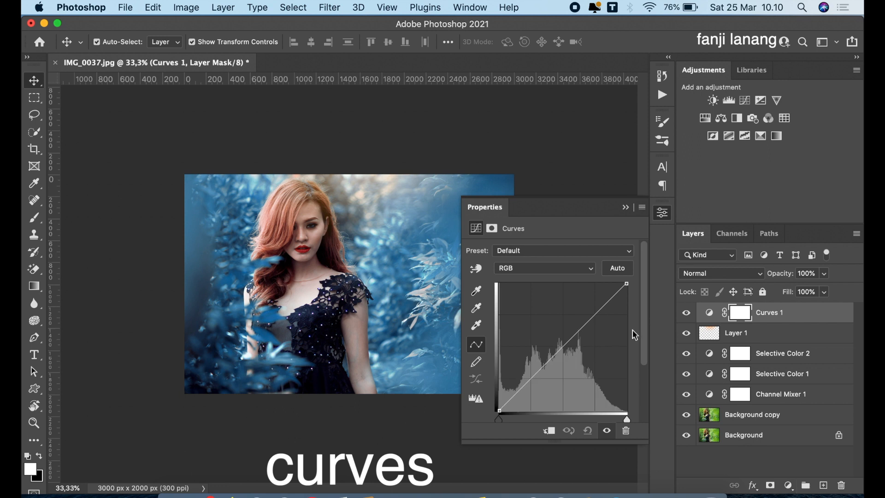
left_click(563, 342)
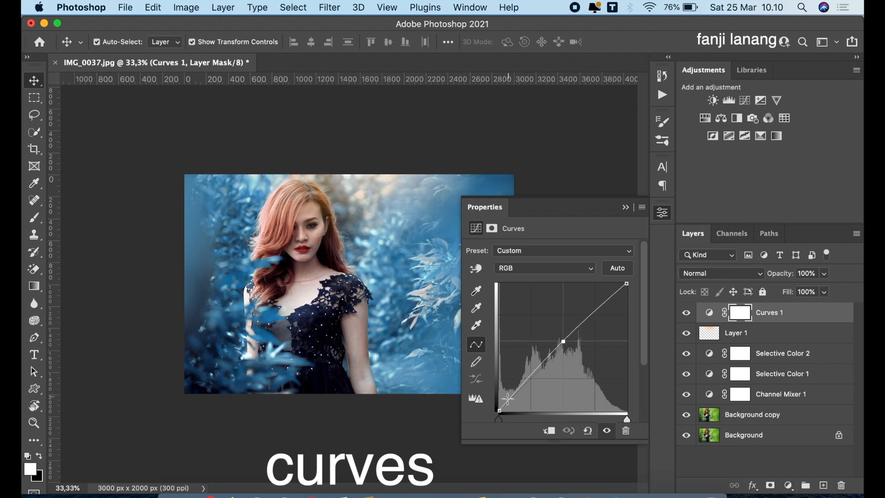
left_click(498, 411)
left_click_drag(498, 411, 505, 414)
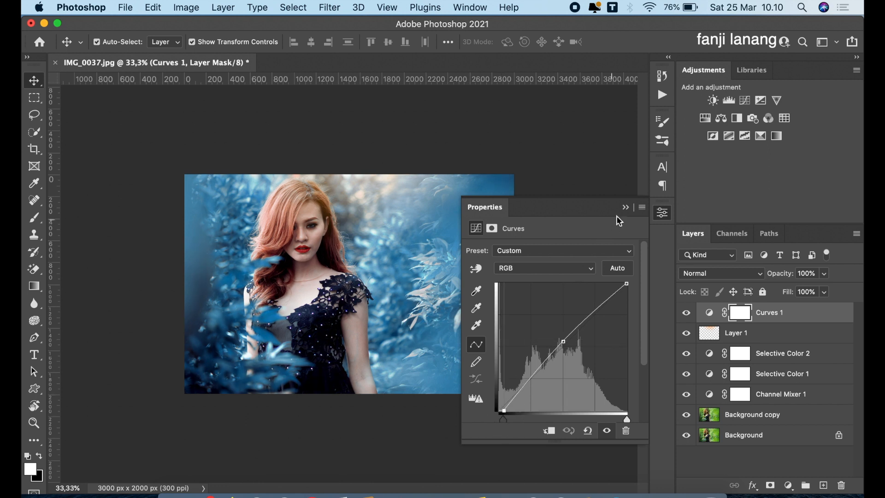
left_click(625, 208)
- Add a new layer above the Curves adjustment and choose the signature brush with white as the foreground colour
left_click(824, 485)
key("b")
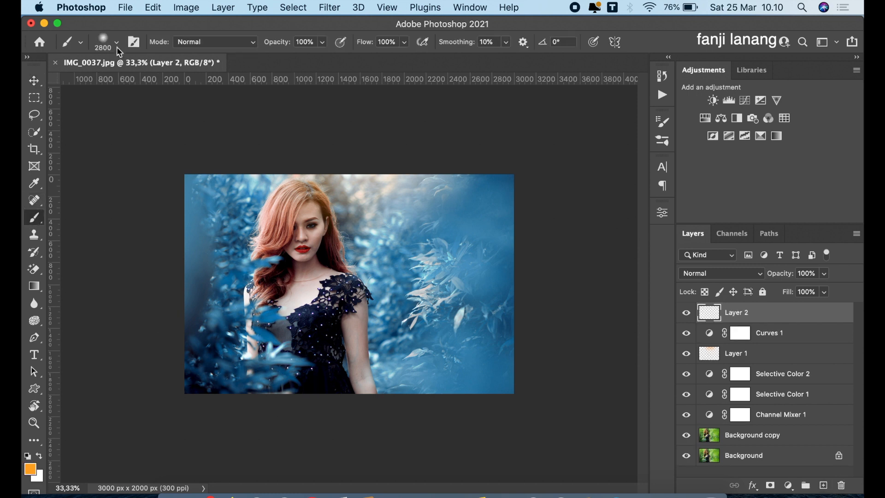
left_click(117, 43)
left_click(72, 159)
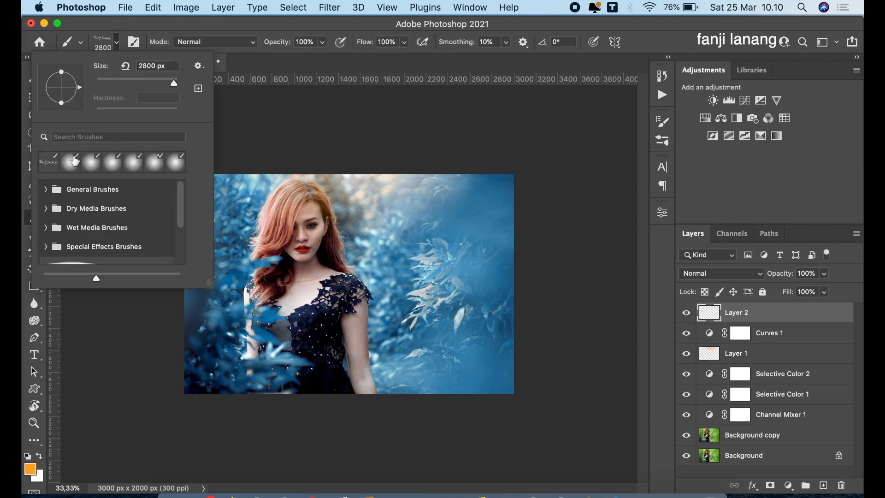
left_click(322, 60)
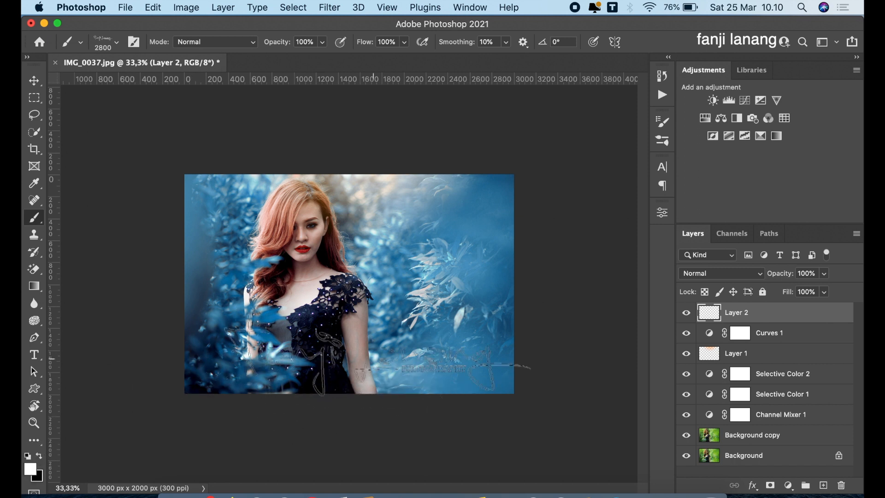
- Reduce the signature brush size to 300 px
key("bracketleft")
key("bracketleft")
key("bracketleft")
key("bracketleft")
key("bracketleft")
key("bracketleft")
key("bracketleft")
key("bracketleft")
key("bracketleft")
key("bracketleft")
key("bracketleft")
key("bracketleft")
key("bracketleft")
key("bracketleft")
key("bracketleft")
key("bracketleft")
key("bracketleft")
key("bracketleft")
key("bracketleft")
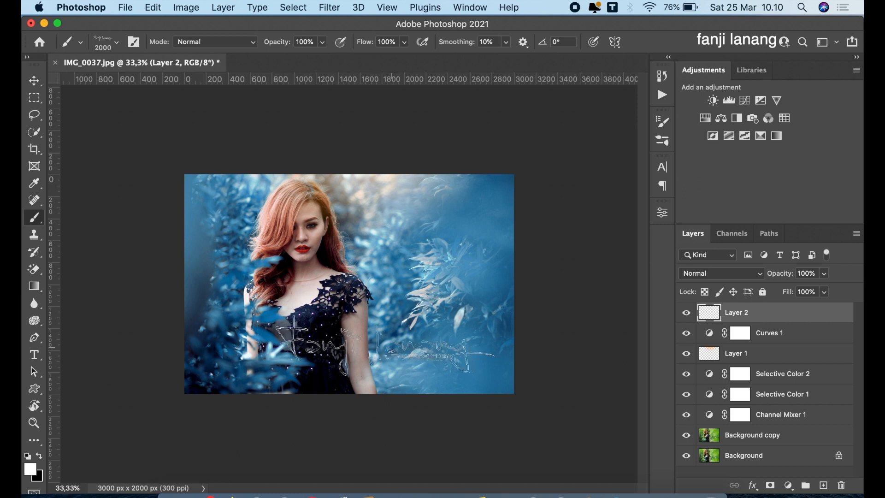
key("bracketleft")
key("bracketleft")
key("bracketleft")
key("bracketleft")
key("bracketleft")
key("bracketleft")
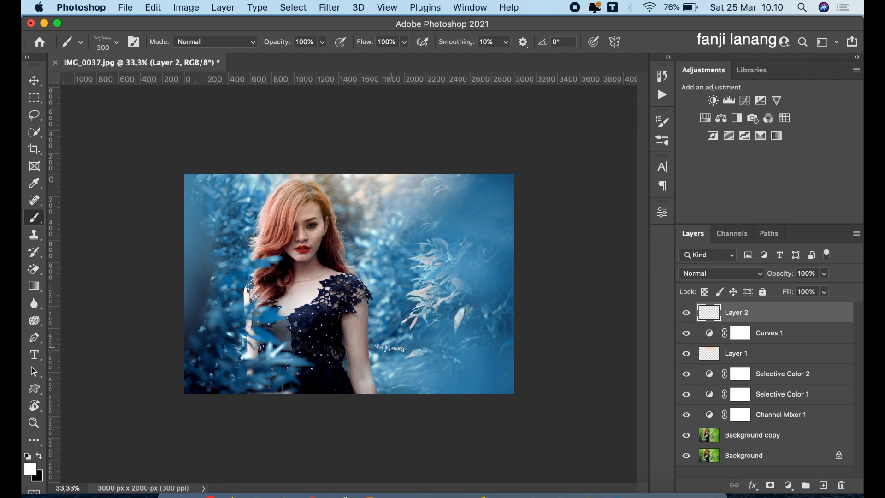